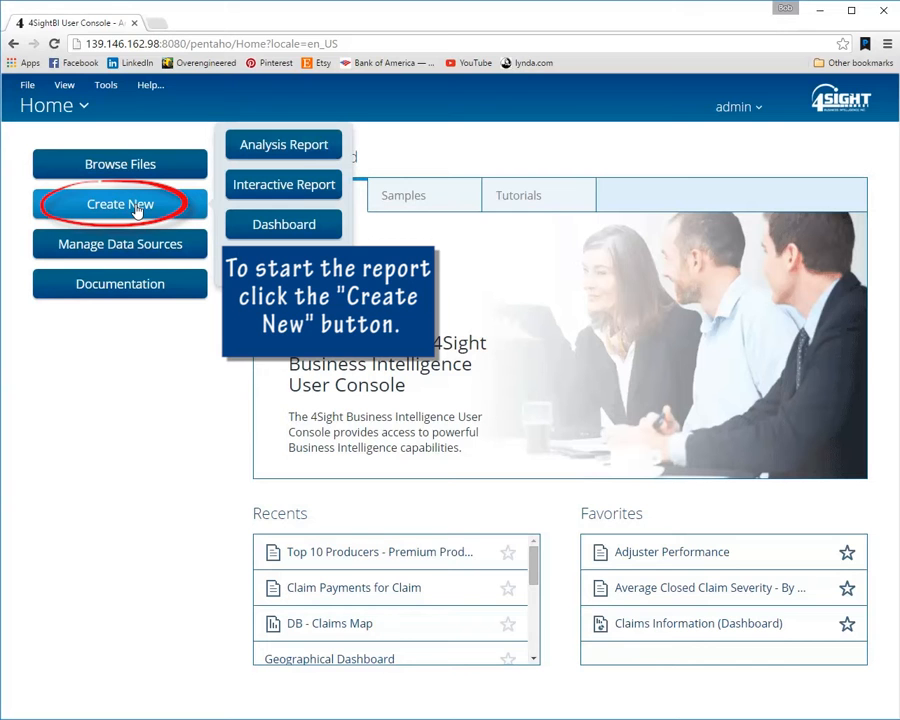
Create a new analysis report based on the 4Sight BI: Claim Summary data source
click(251, 149)
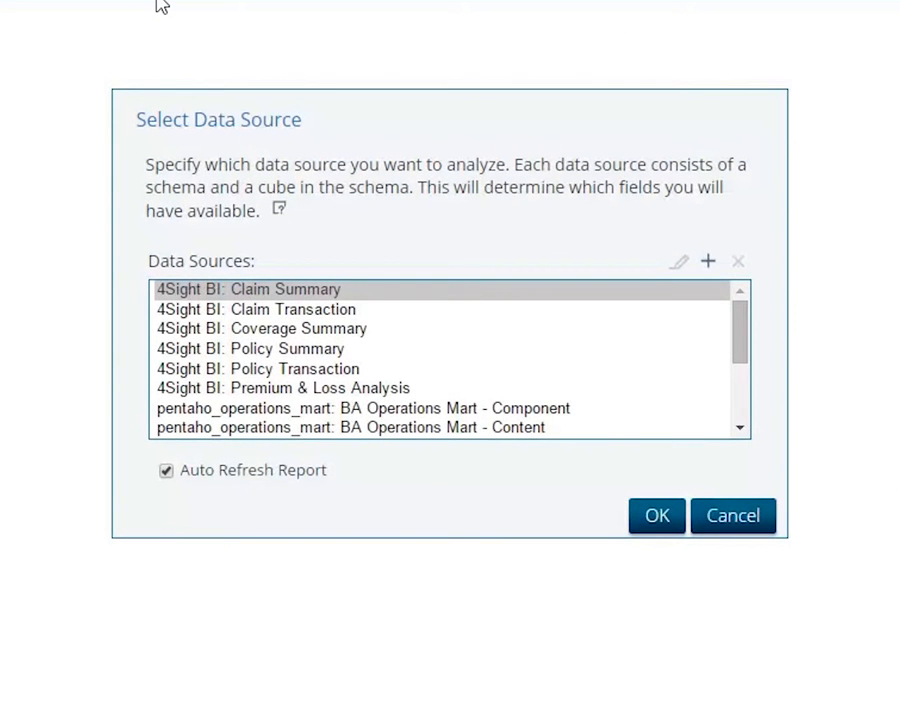
click(325, 290)
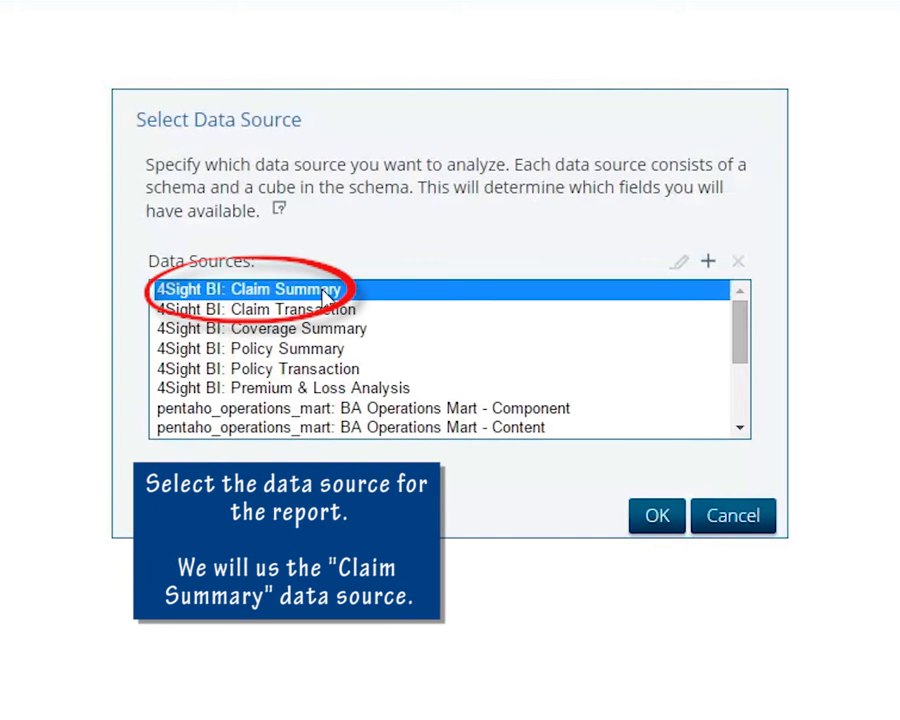
click(658, 517)
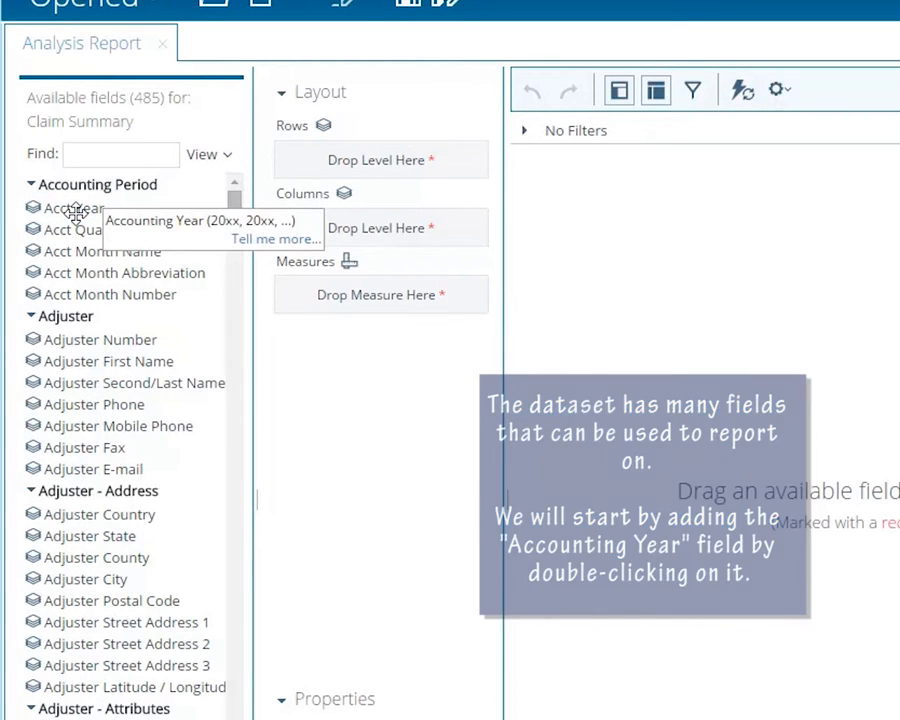
Add the Acct Year field to the report rows and hide the layout area
double_click(76, 210)
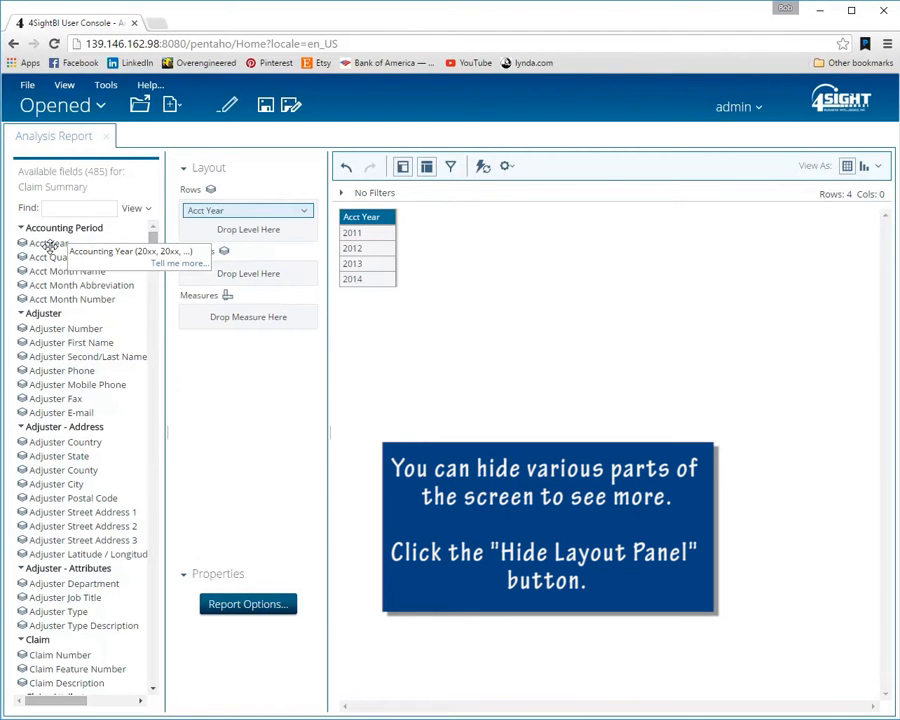
click(427, 167)
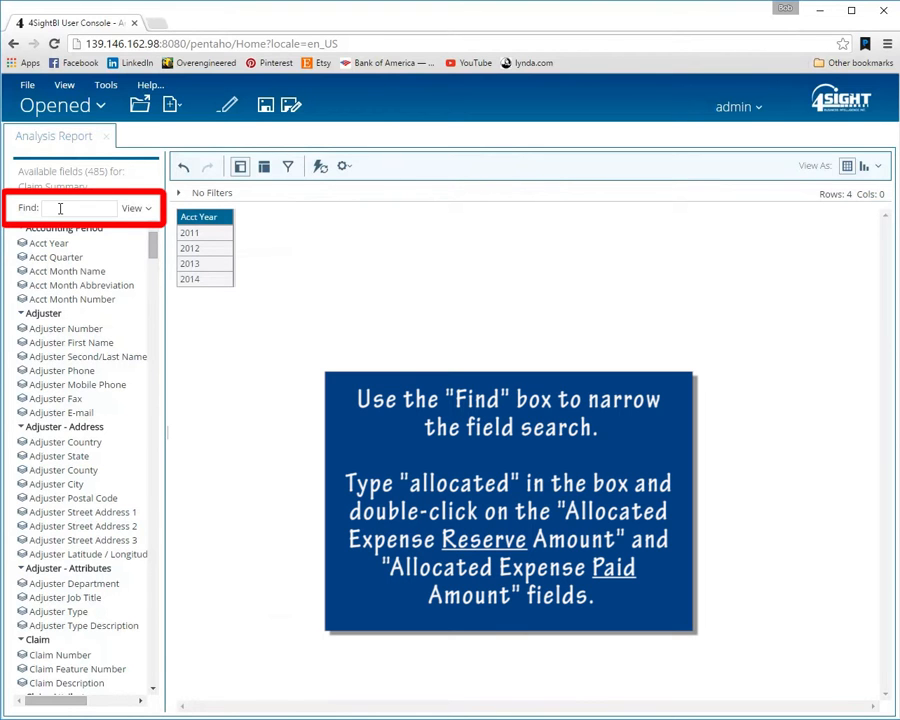
Find the fields matching "allocated" and add Allocated Expense Reserve Amount (PIT) and the monthly Allocated Expense Paid Amount to the report
click(60, 208)
text(allocated)
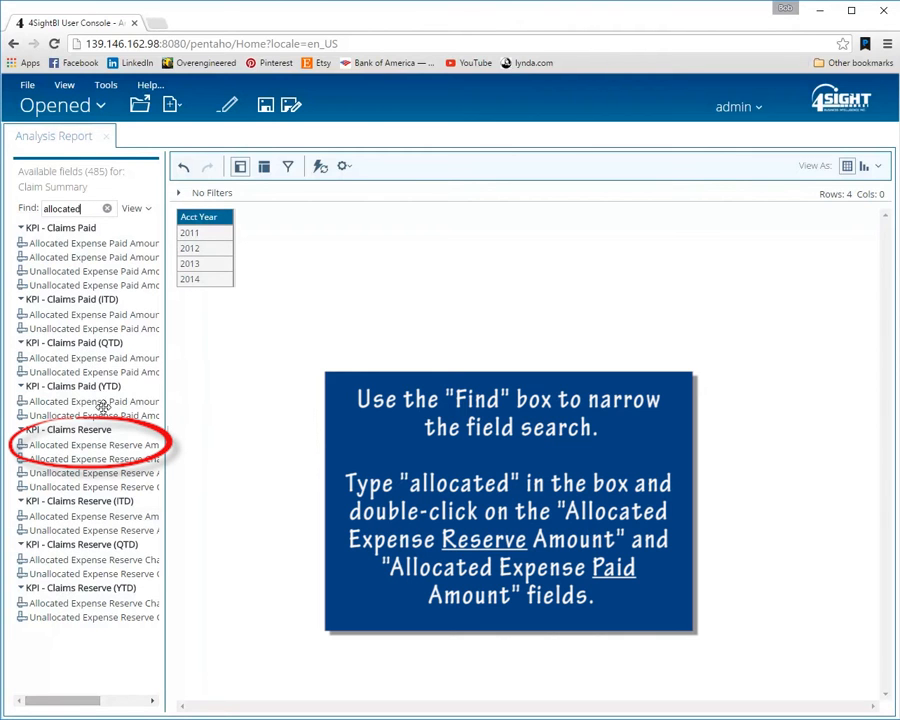
double_click(108, 446)
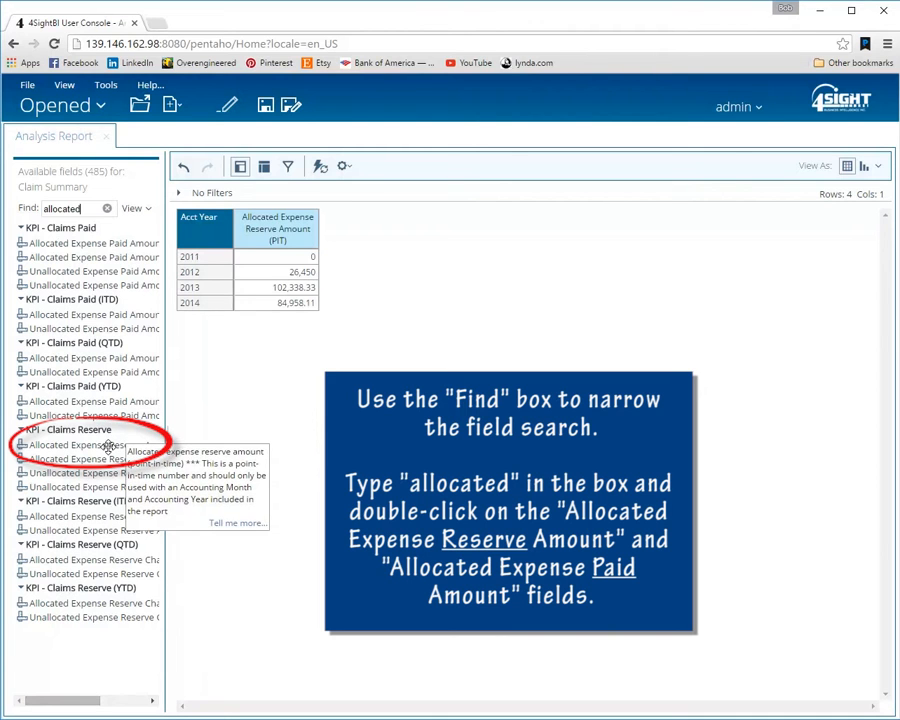
double_click(115, 244)
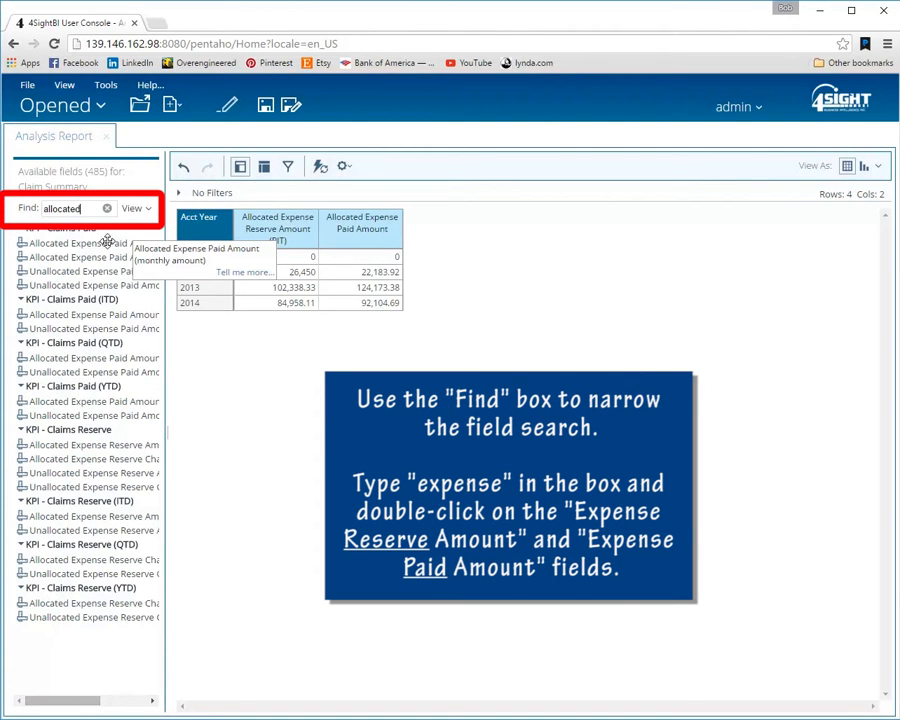
Find the fields matching "expense" and add Expense Reserve Amount (PIT) and Expense Paid Amount (PIT) to the report
click(107, 208)
text(expense)
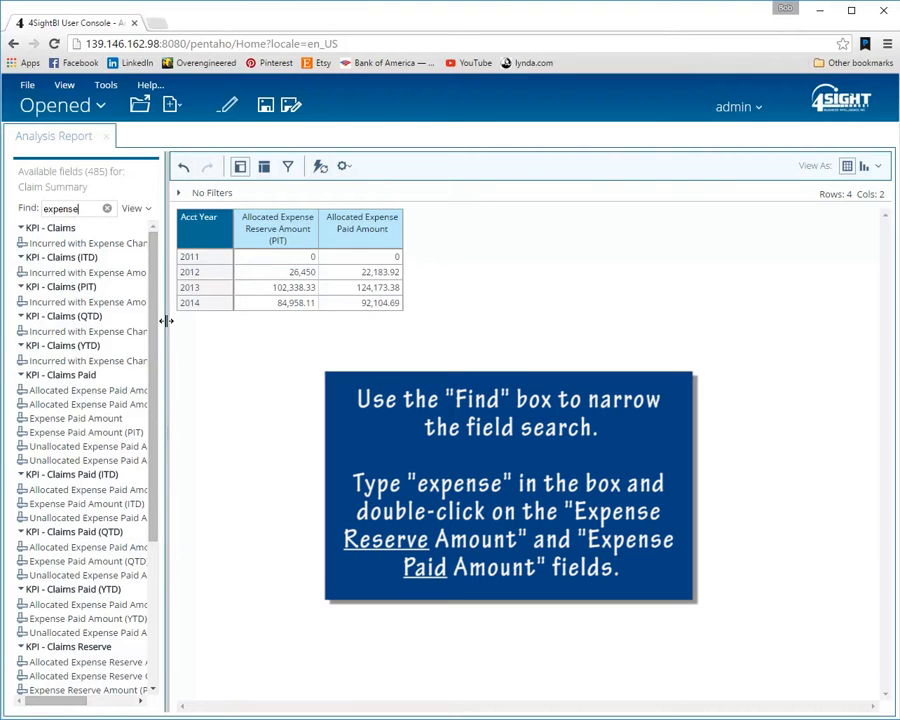
mouse_move(166, 321)
mouse_down()
mouse_move(199, 321)
mouse_move(203, 300)
mouse_move(187, 478)
mouse_up()
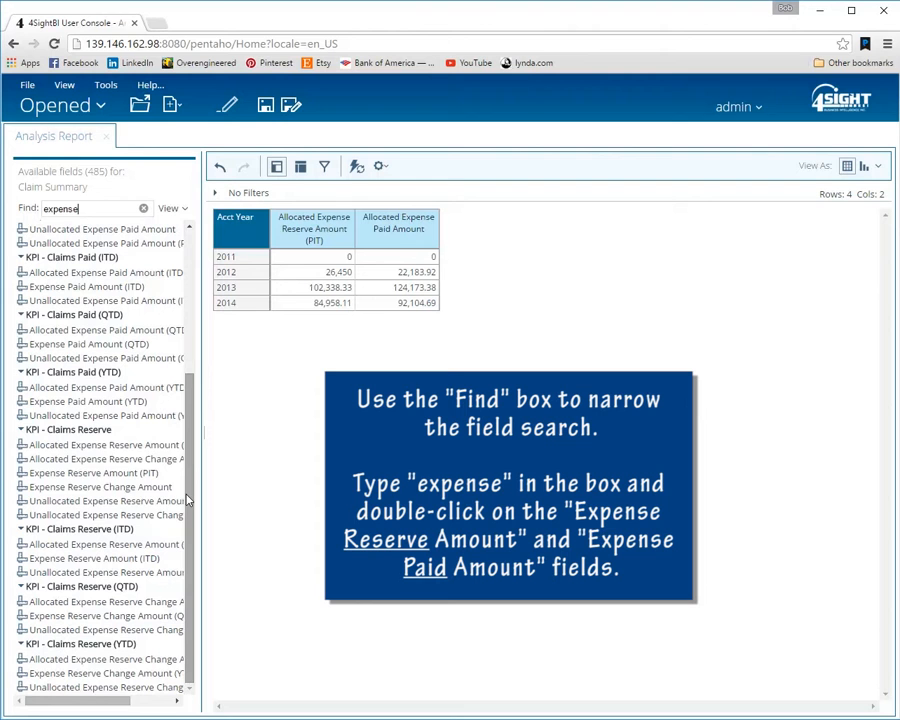
double_click(124, 473)
drag(190, 558, 185, 526)
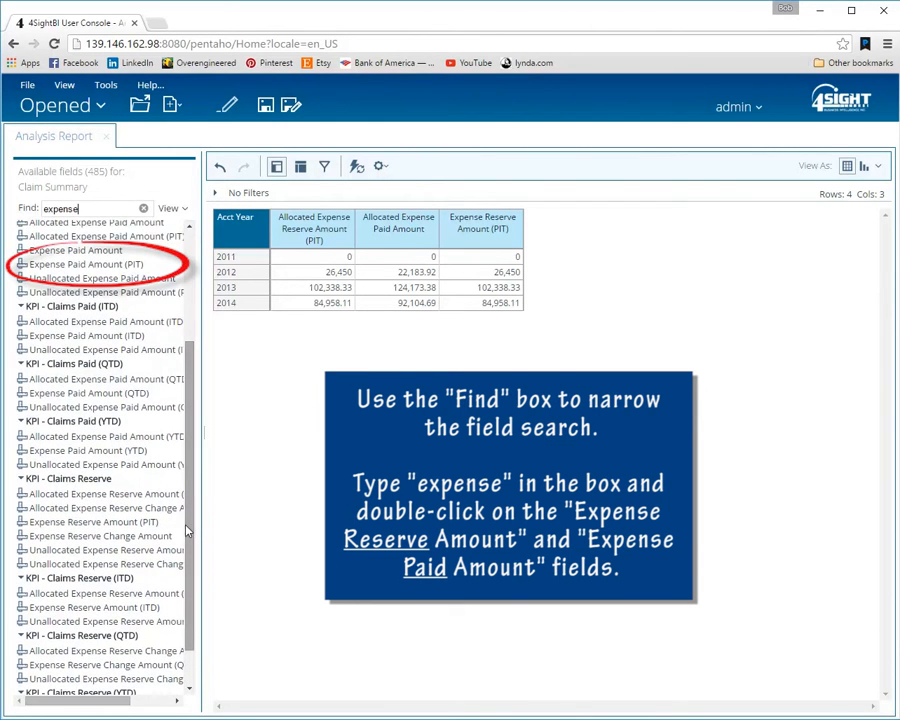
double_click(79, 264)
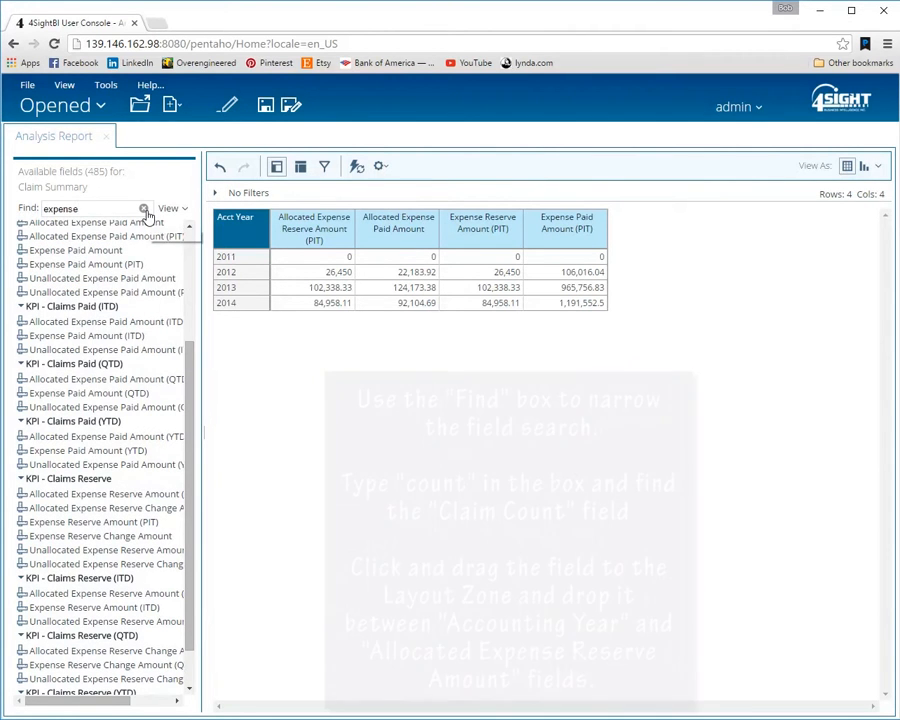
Find the fields matching "count" and place Claim Count between the Acct Year and Allocated Expense Reserve Amount (PIT) columns
click(144, 209)
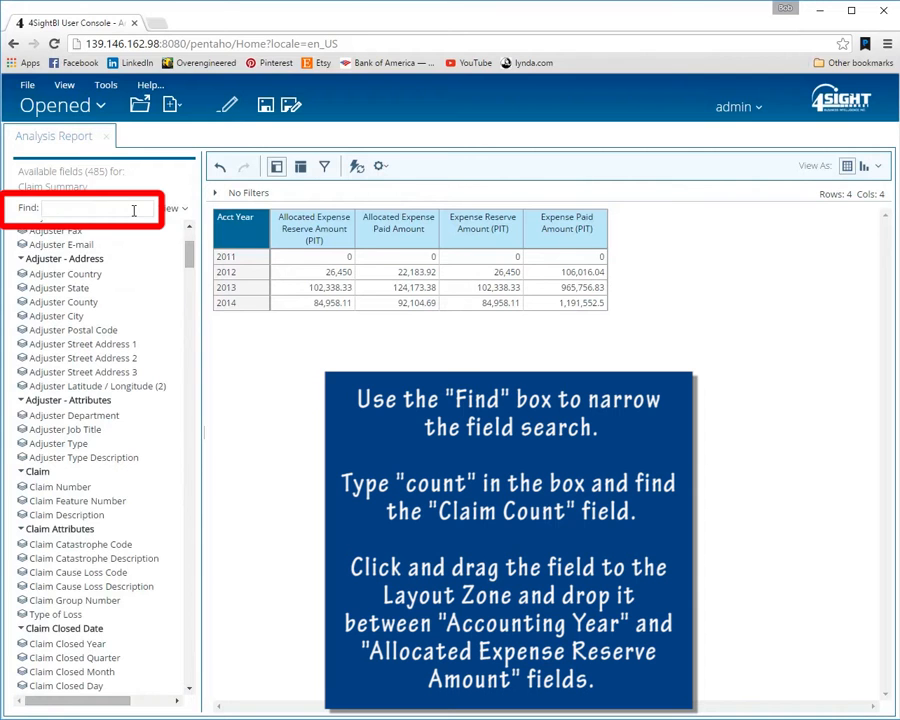
text(count)
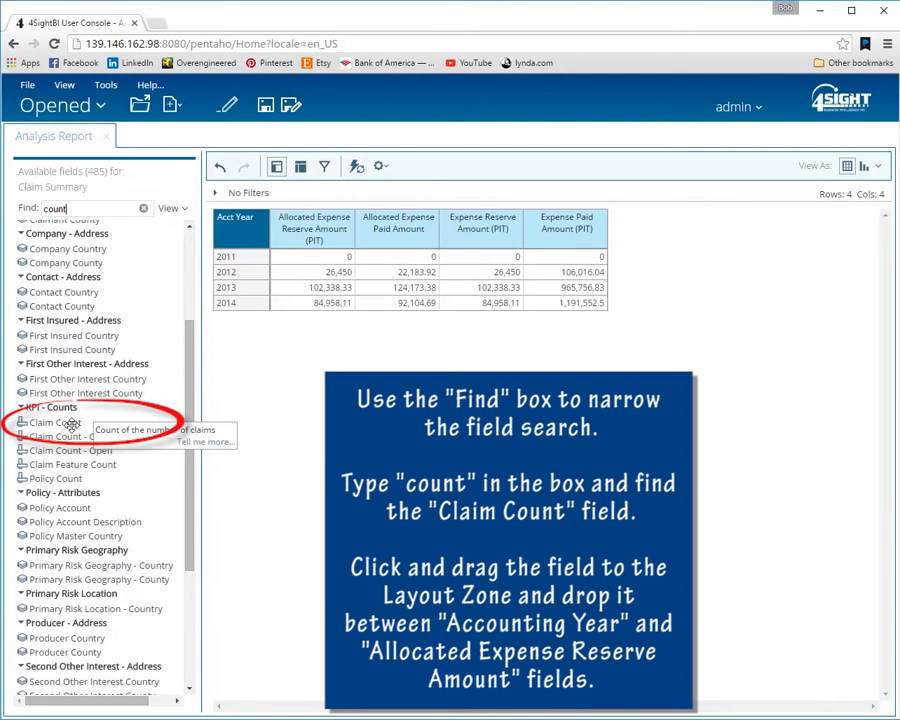
mouse_move(72, 423)
mouse_down()
mouse_move(180, 425)
mouse_move(229, 352)
mouse_move(268, 336)
mouse_up()
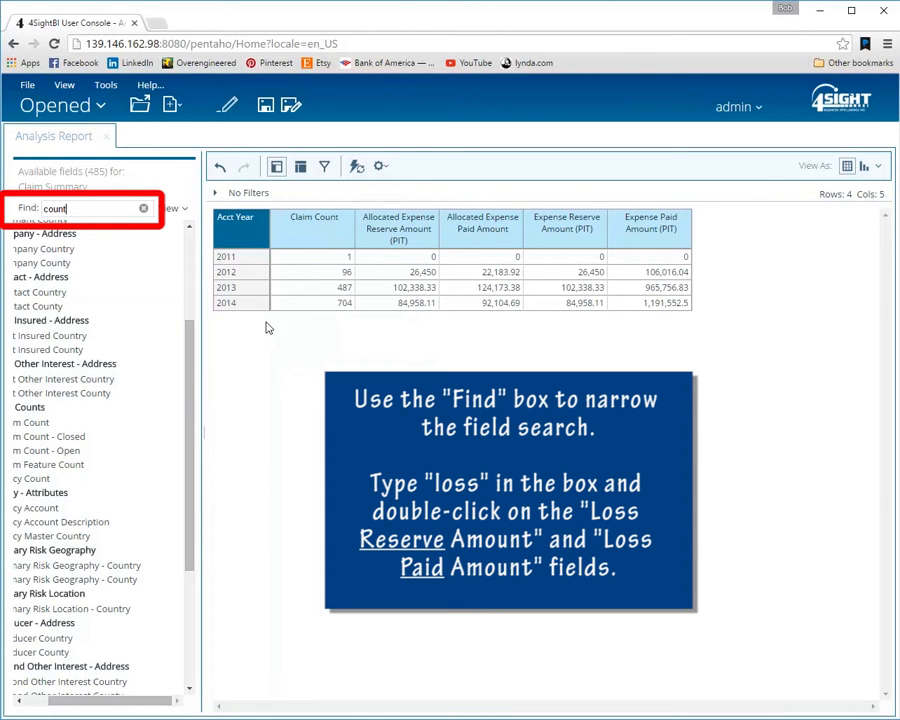
Find the fields matching "loss" and add Loss Reserve Amount (PIT) and Loss Paid Amount (ITD) to the report
click(143, 208)
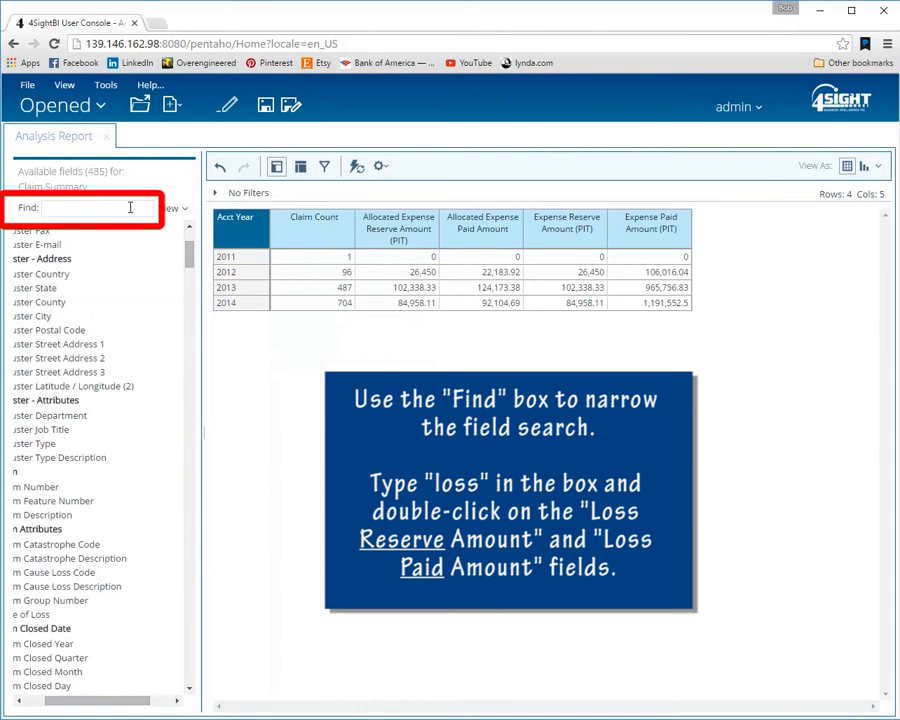
text(loss)
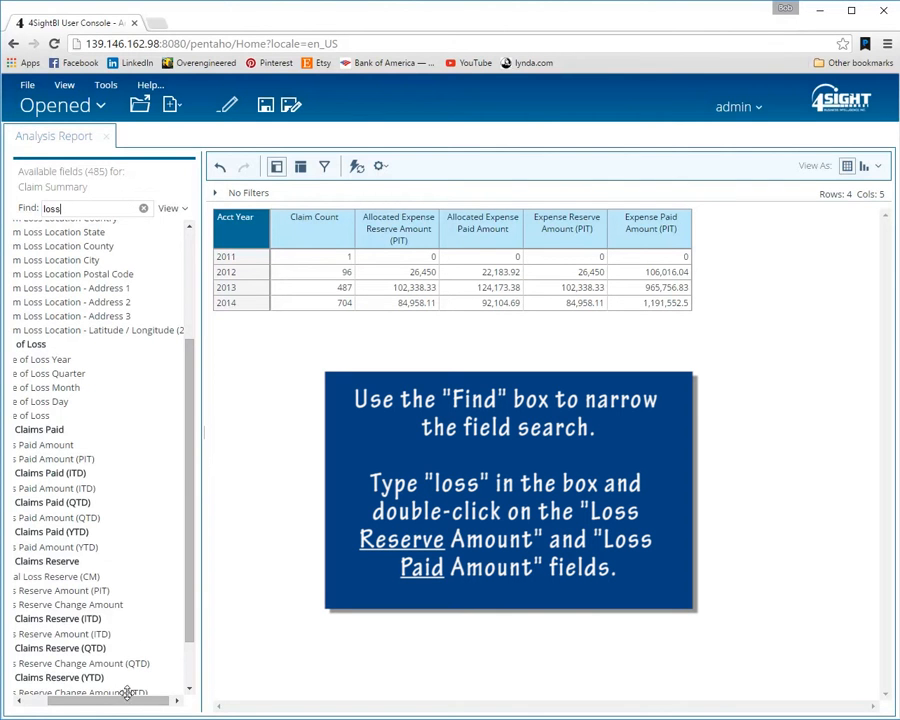
drag(127, 701, 100, 703)
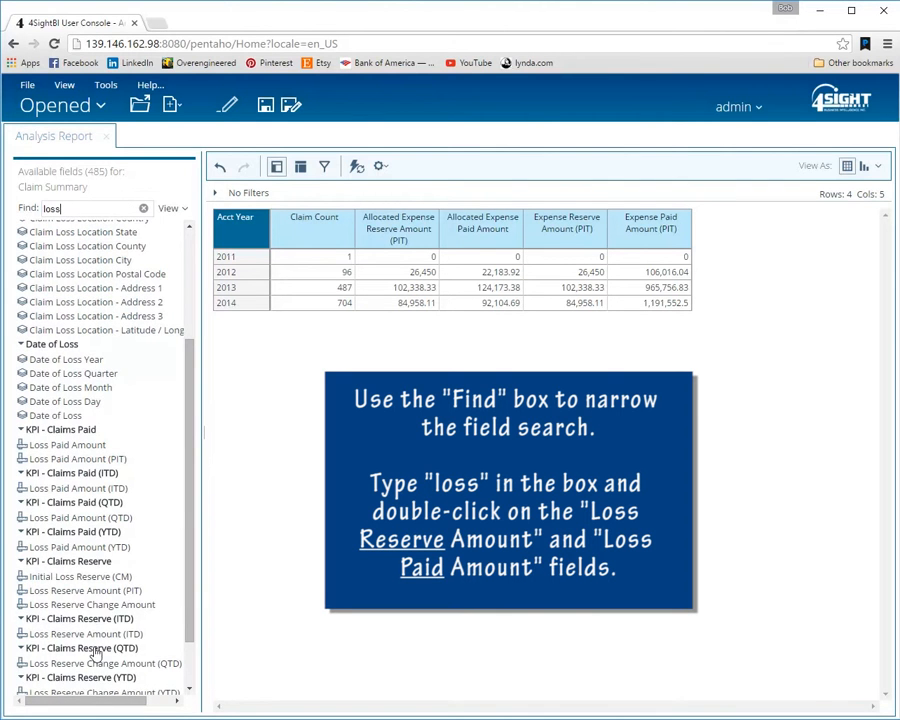
double_click(90, 591)
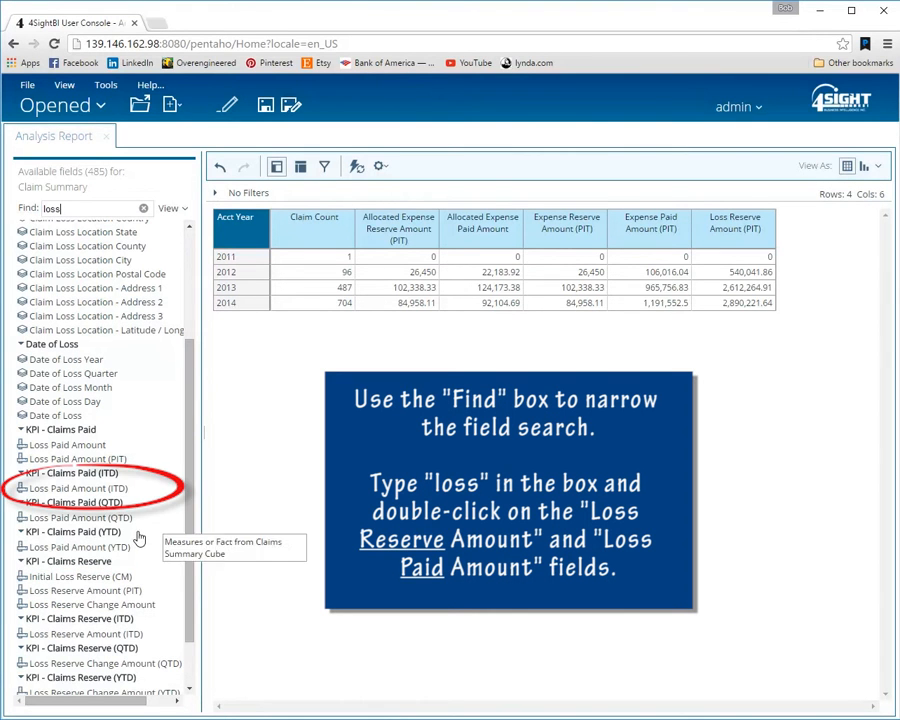
double_click(88, 489)
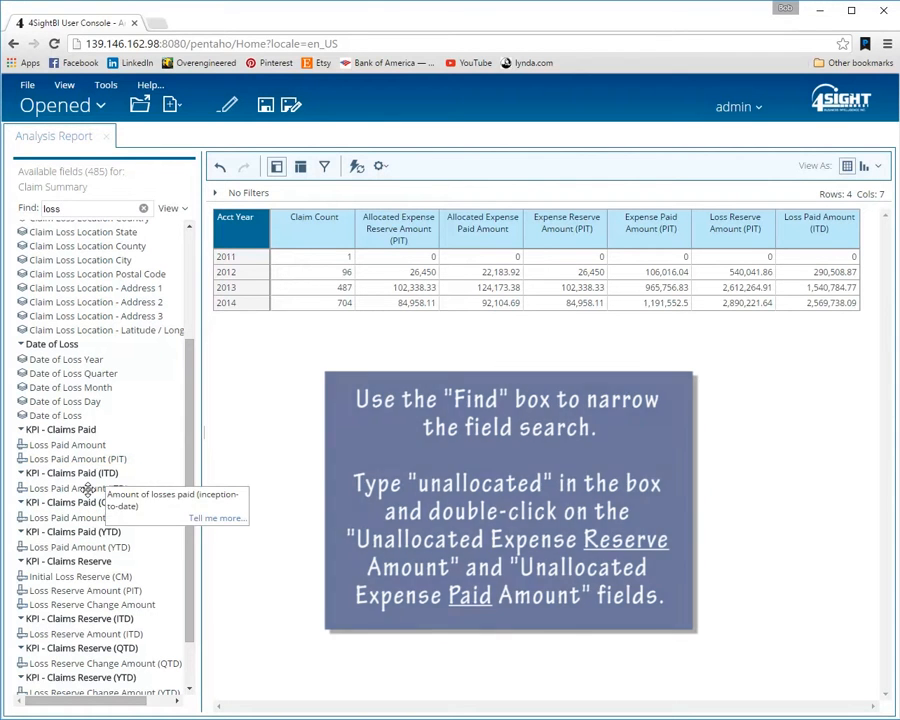
Find the fields matching "unallocated" and add Unallocated Expense Reserve Amount (PIT) and Unallocated Expense Paid Amount (PIT) to the report
click(142, 204)
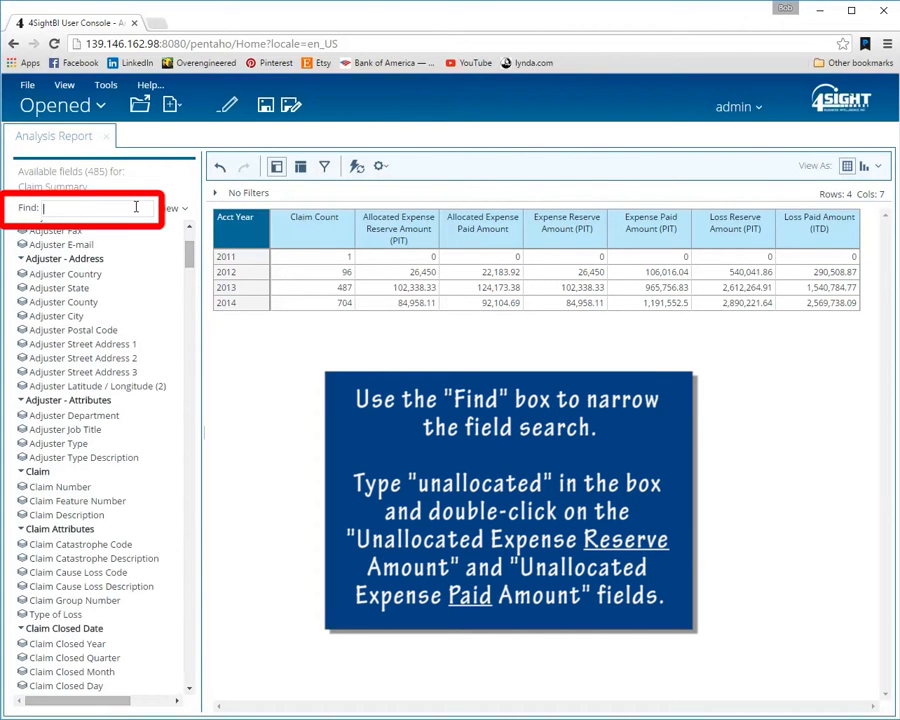
text(unal)
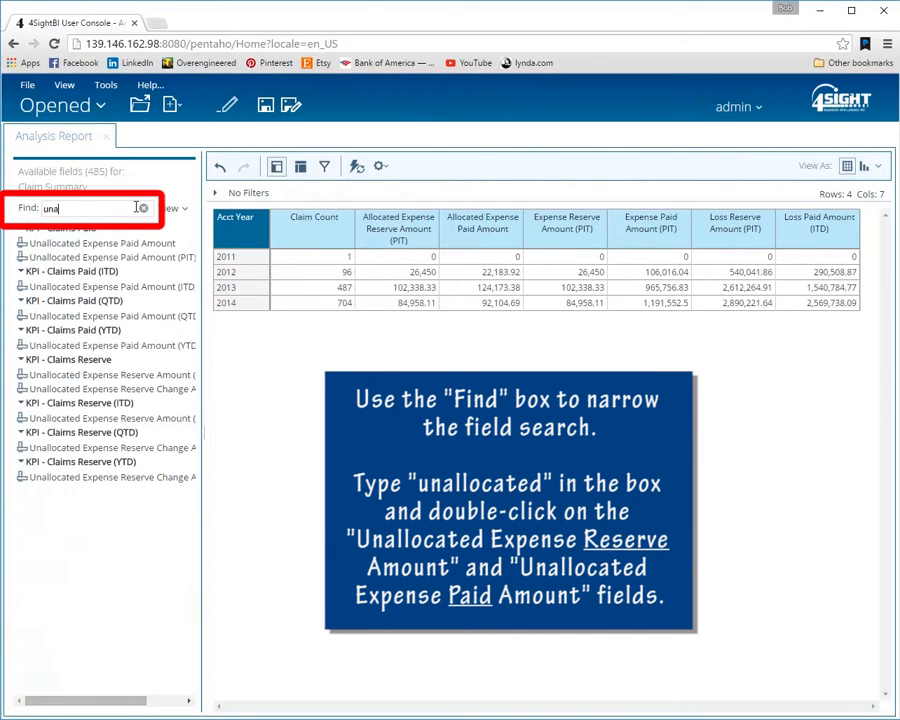
text(located)
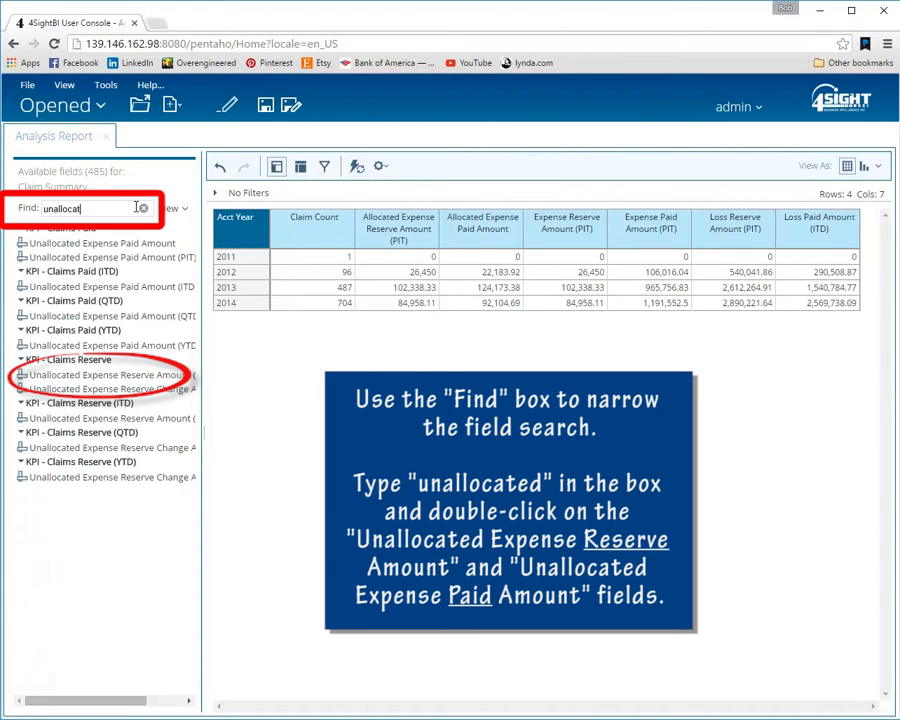
double_click(157, 375)
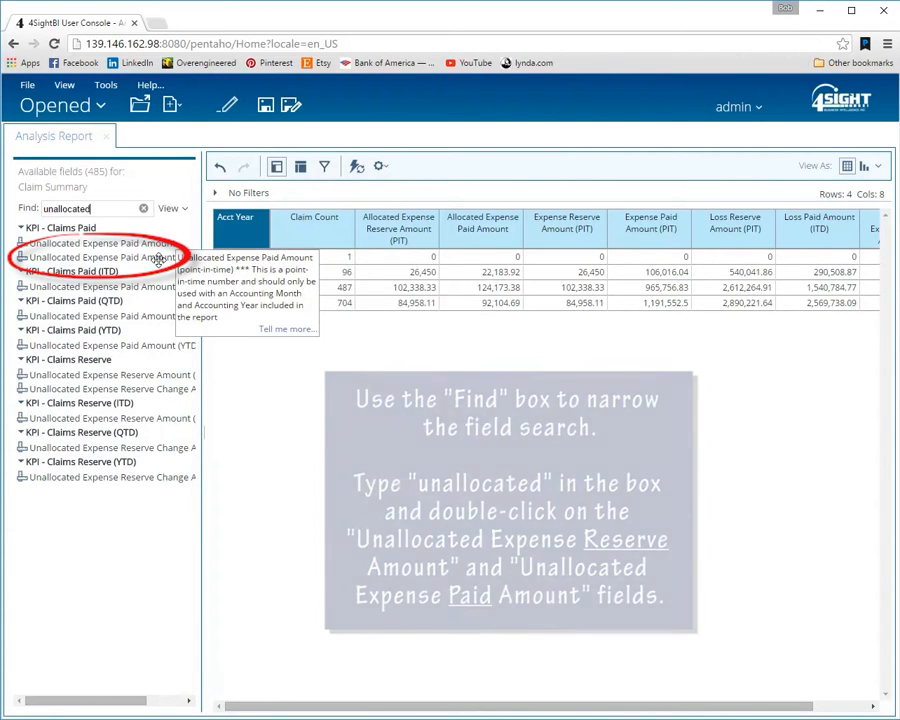
double_click(158, 258)
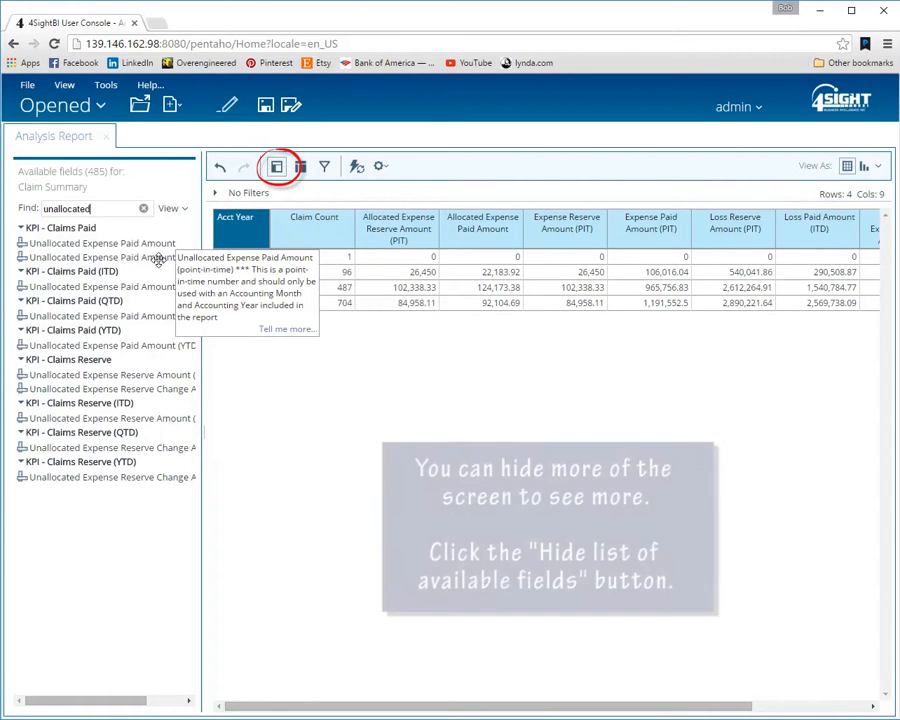
Hide the list of available fields and expand the Acct Year field to also show Acct Quarter
click(277, 167)
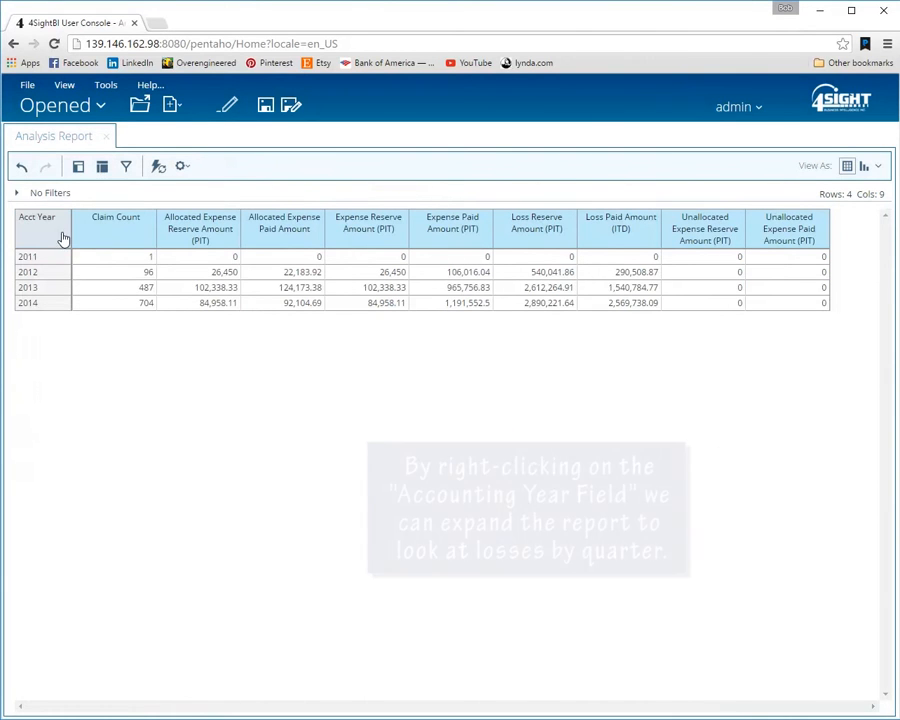
right_click(57, 236)
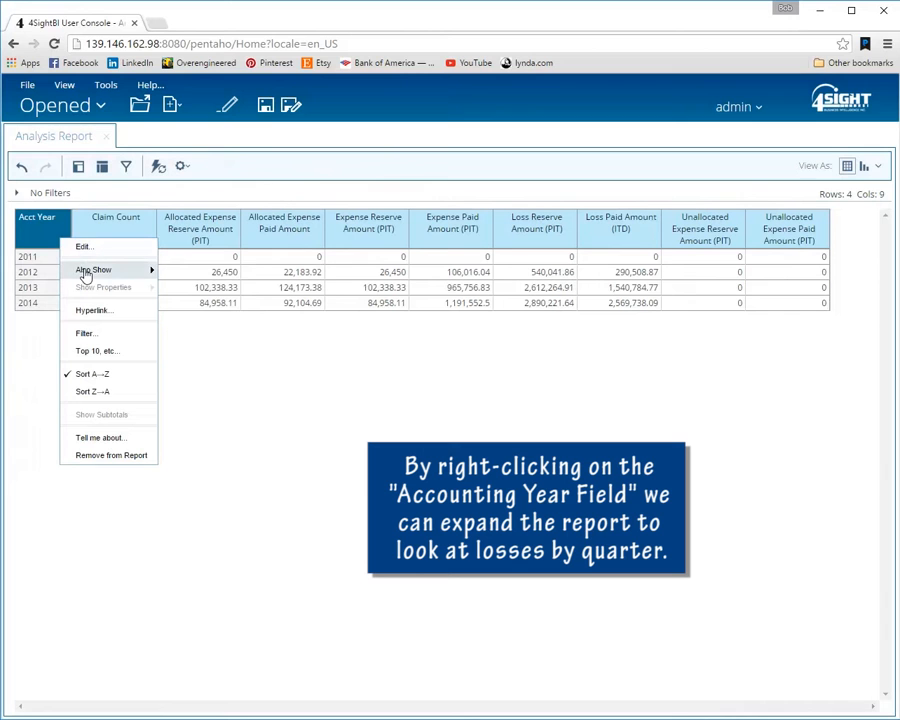
mouse_move(85, 273)
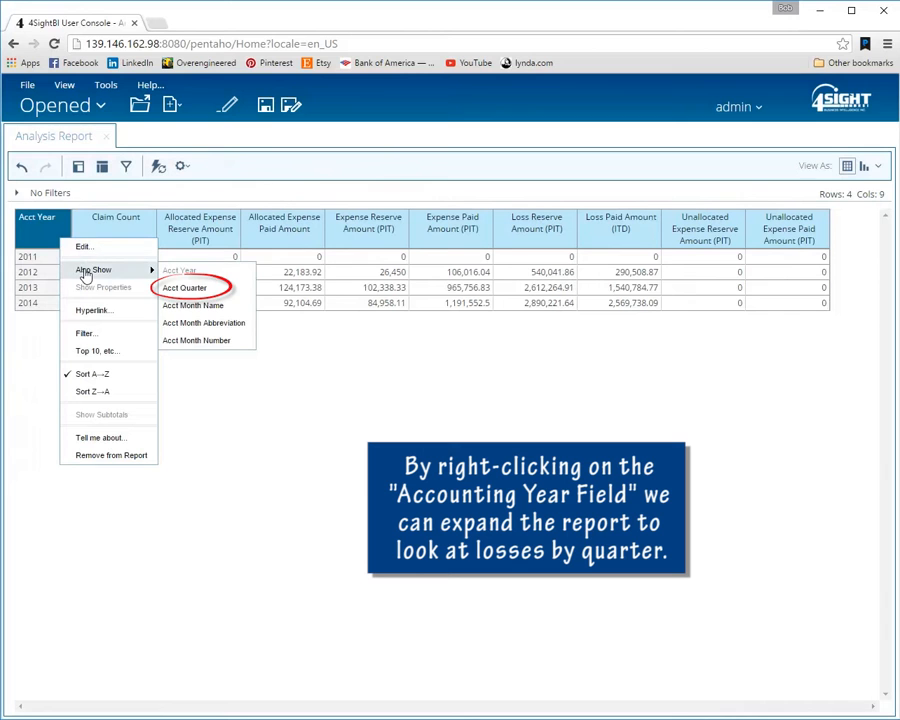
click(182, 288)
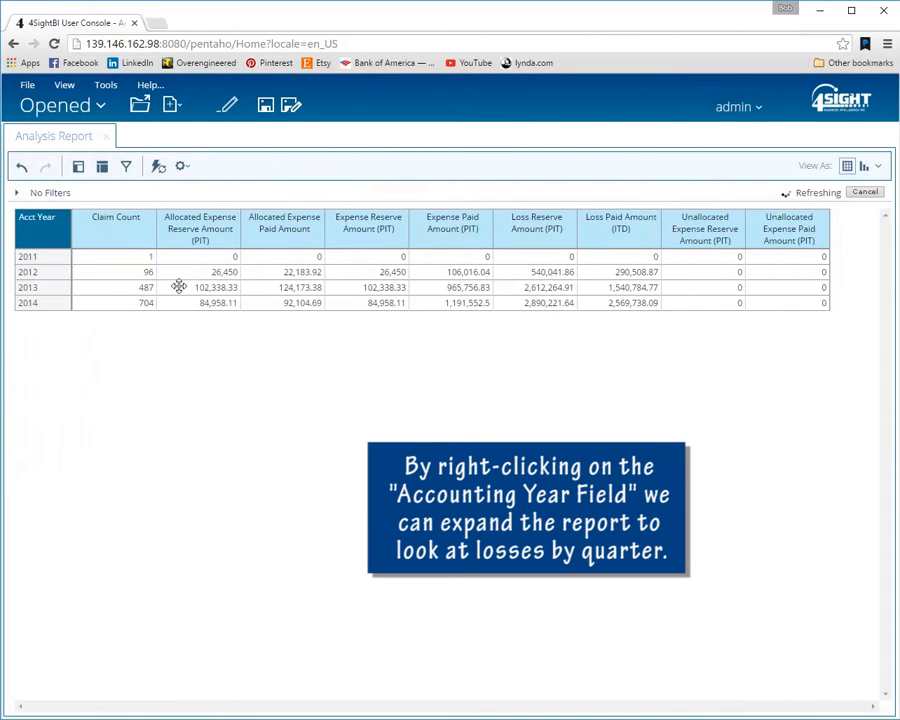